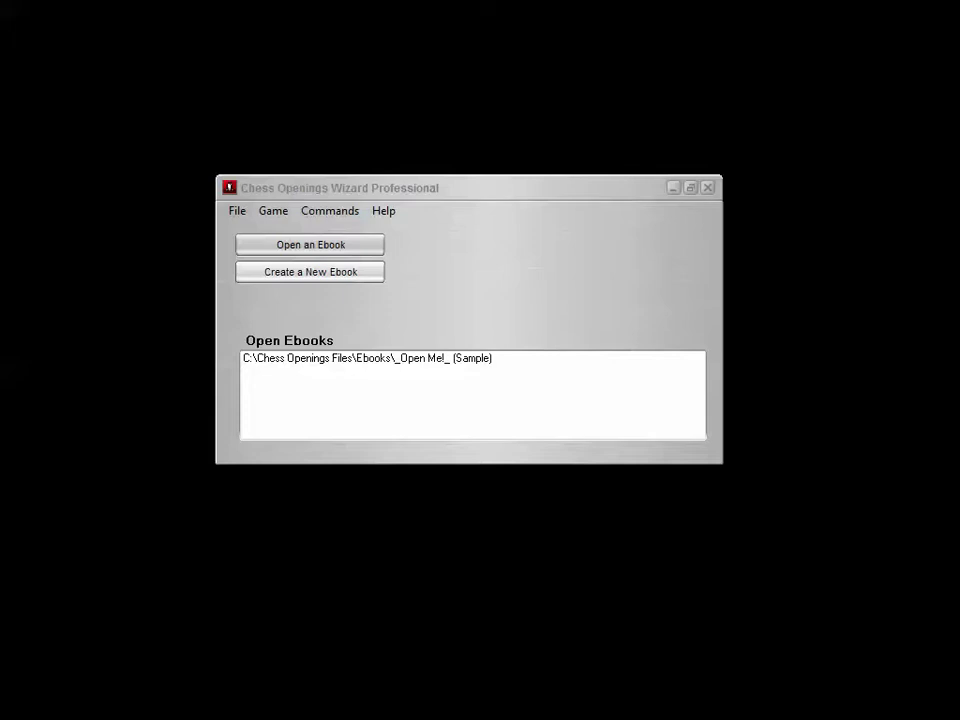
Step: Create and save a new ebook named 'Horsing Around'
left_click(322, 275)
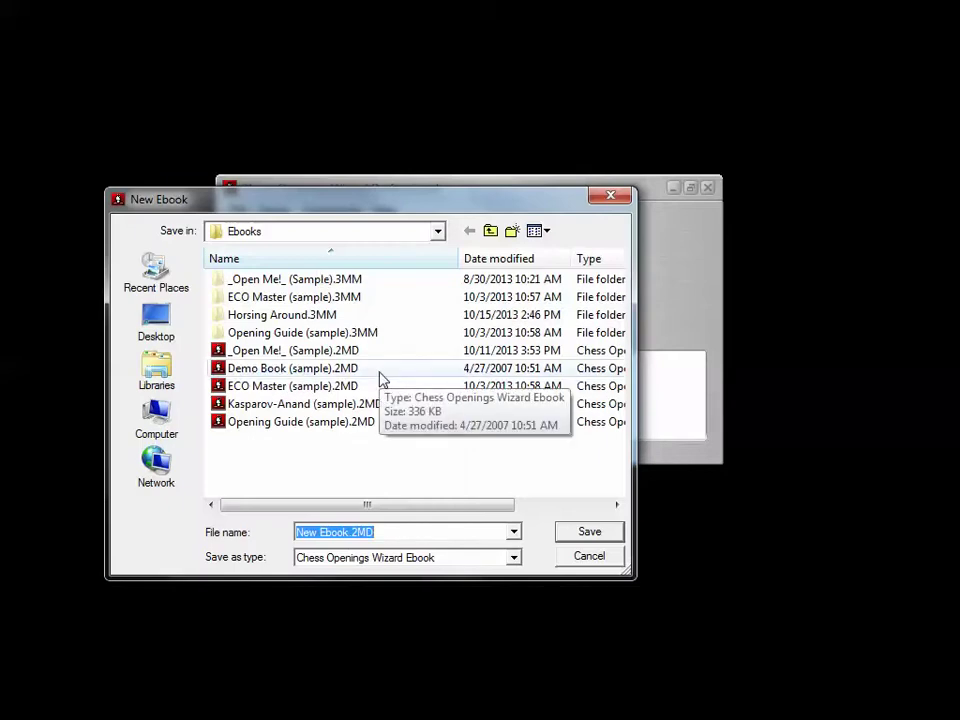
type("Hors")
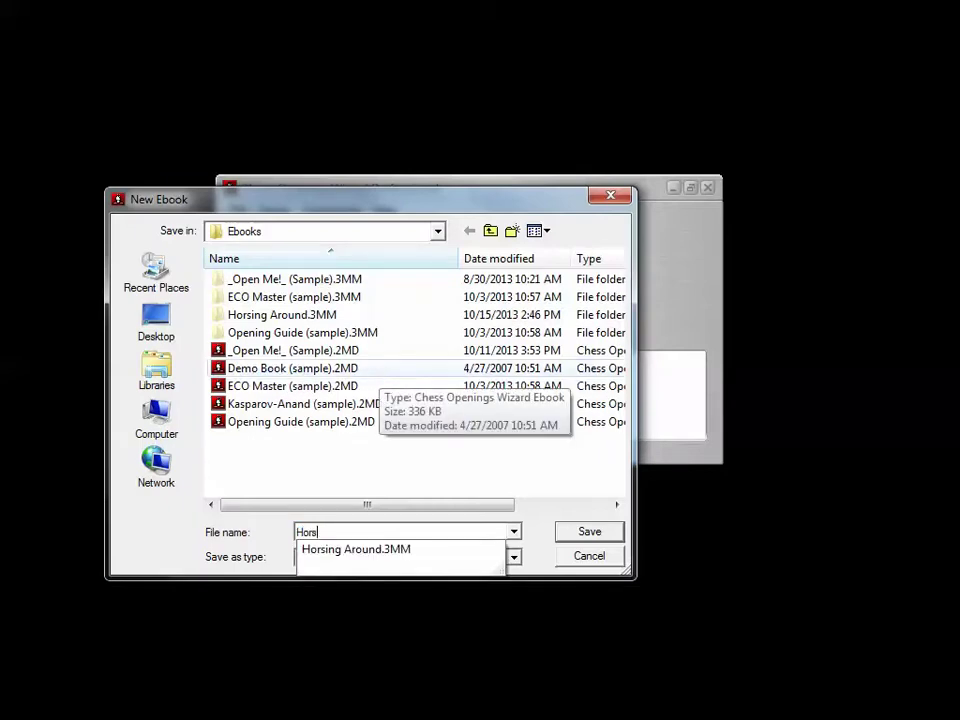
type("ing Around")
key("Return")
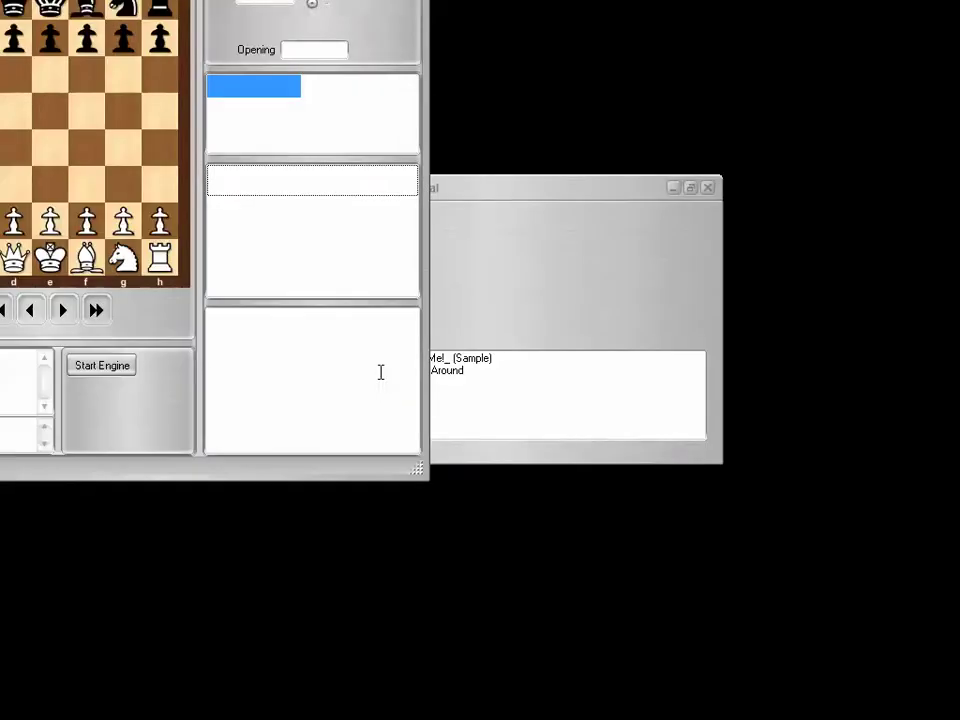
Step: Move the Horsing Around window fully on screen and enlarge it to grow the board
left_click_drag(311, 0, 549, 26)
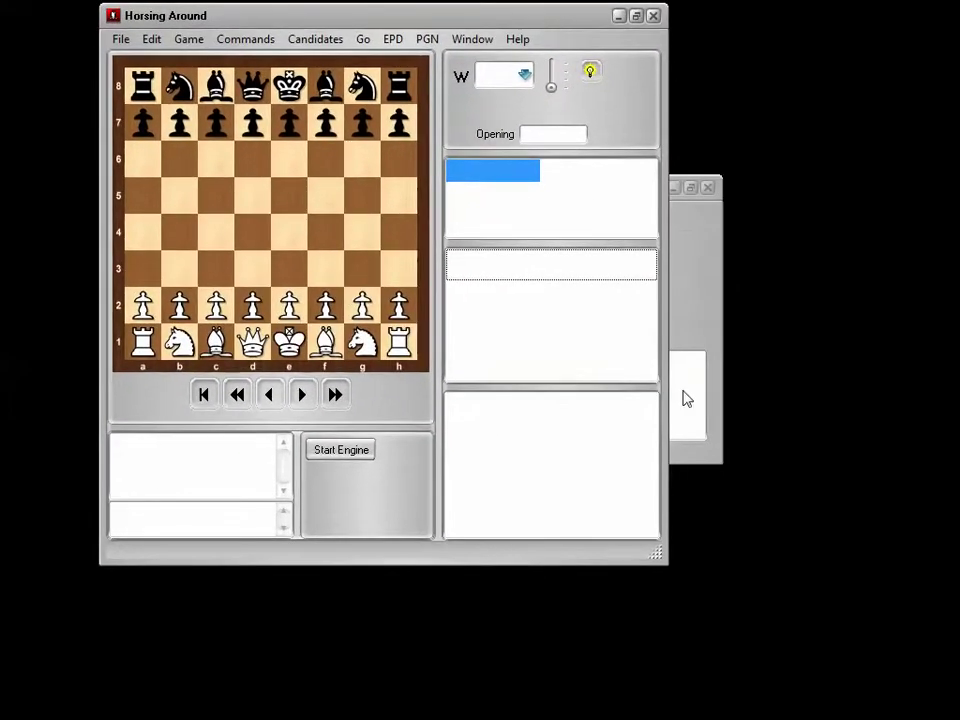
left_click_drag(763, 697, 850, 716)
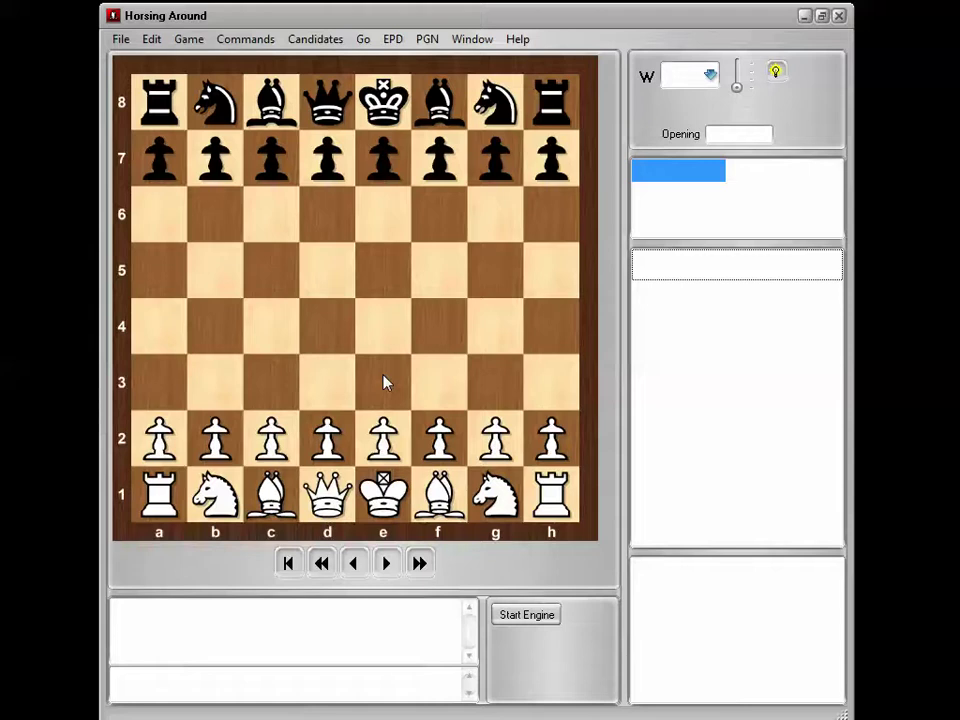
Step: Flip the board so Black is at the bottom, then play 1.e4 e6 2.d4 d5
left_click(251, 42)
left_click(270, 61)
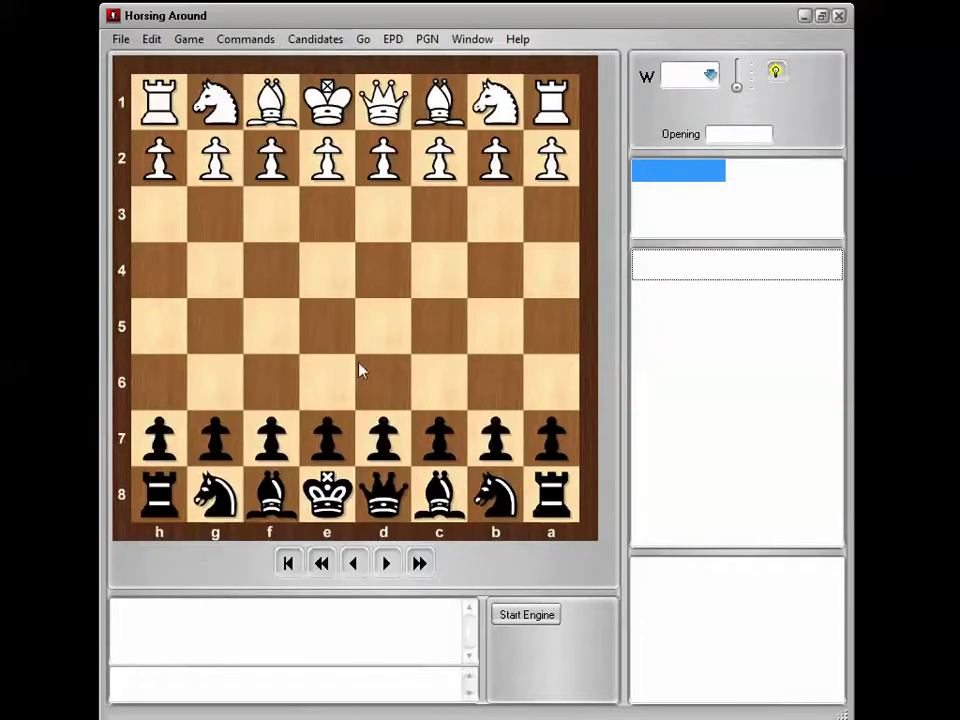
left_click_drag(327, 160, 327, 270)
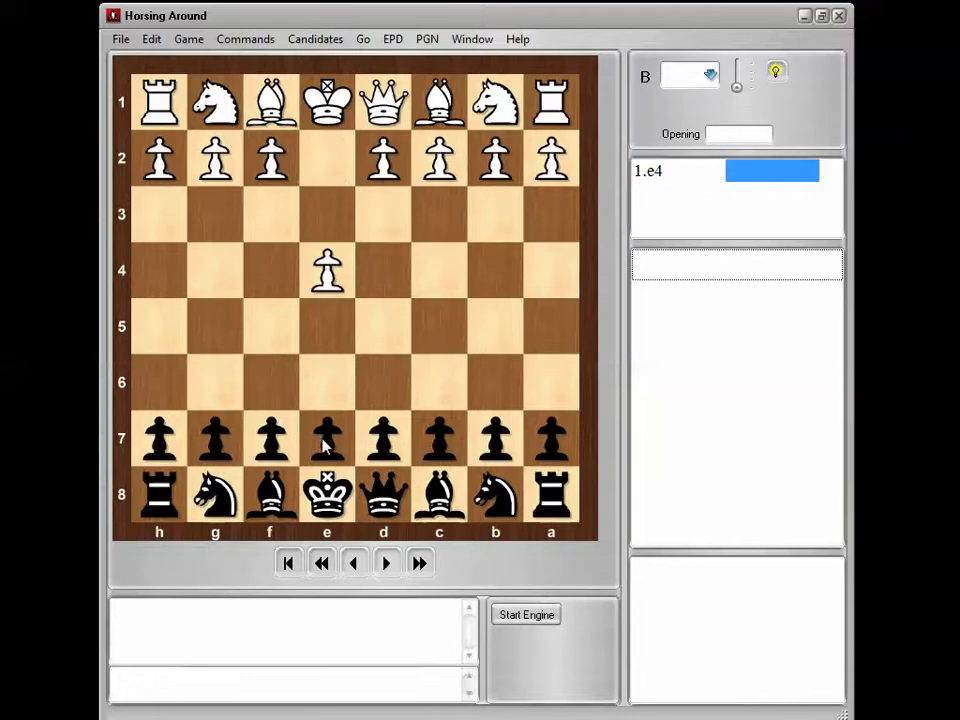
left_click_drag(312, 427, 330, 382)
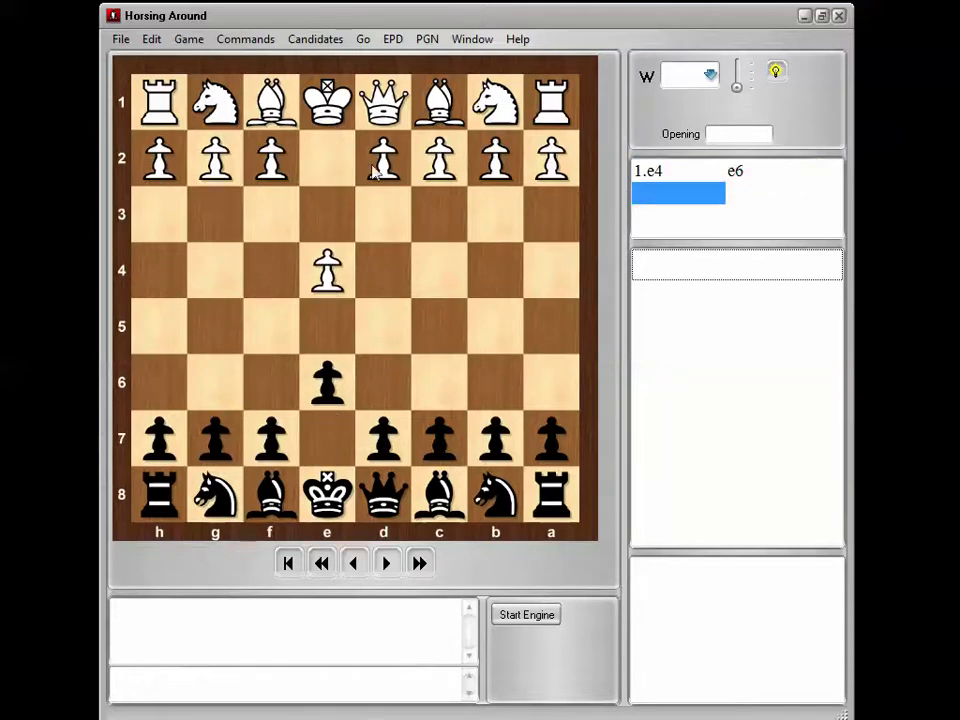
left_click_drag(383, 160, 383, 278)
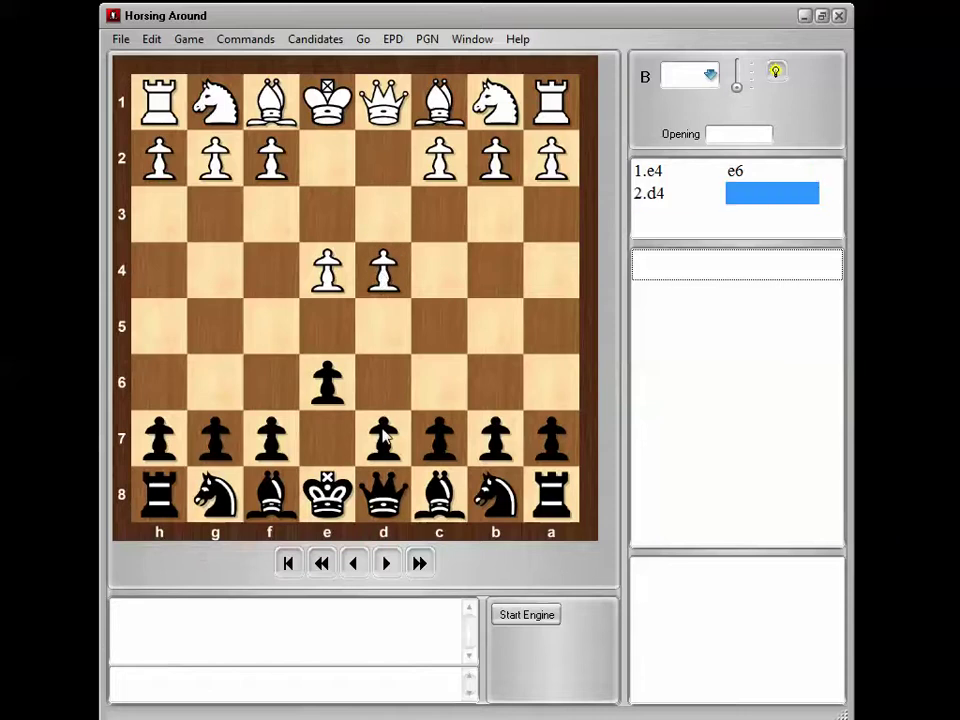
left_click_drag(383, 438, 386, 324)
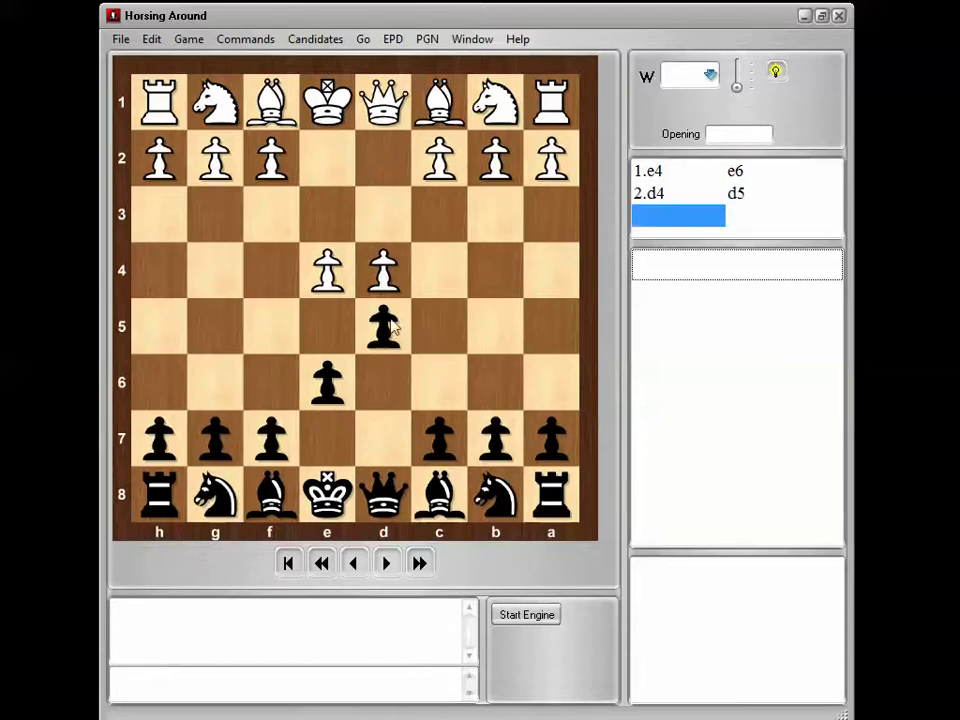
Step: Continue the Winawer line with 3.Nc3 Bb4 4.e5 c5
left_click_drag(495, 101, 441, 214)
left_click_drag(270, 495, 495, 270)
left_click_drag(328, 270, 327, 326)
left_click_drag(439, 438, 439, 326)
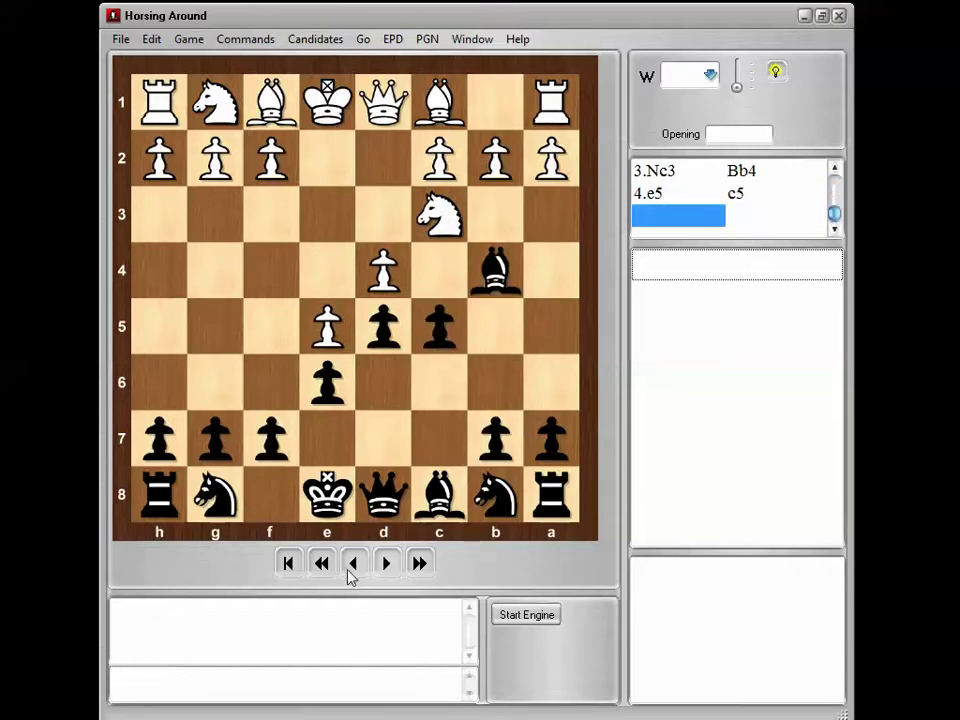
Step: Go back to the position after 2...d5 and add 3.Nd2 as an alternative
left_click(352, 565)
left_click(352, 565)
left_click(352, 565)
left_click(352, 565)
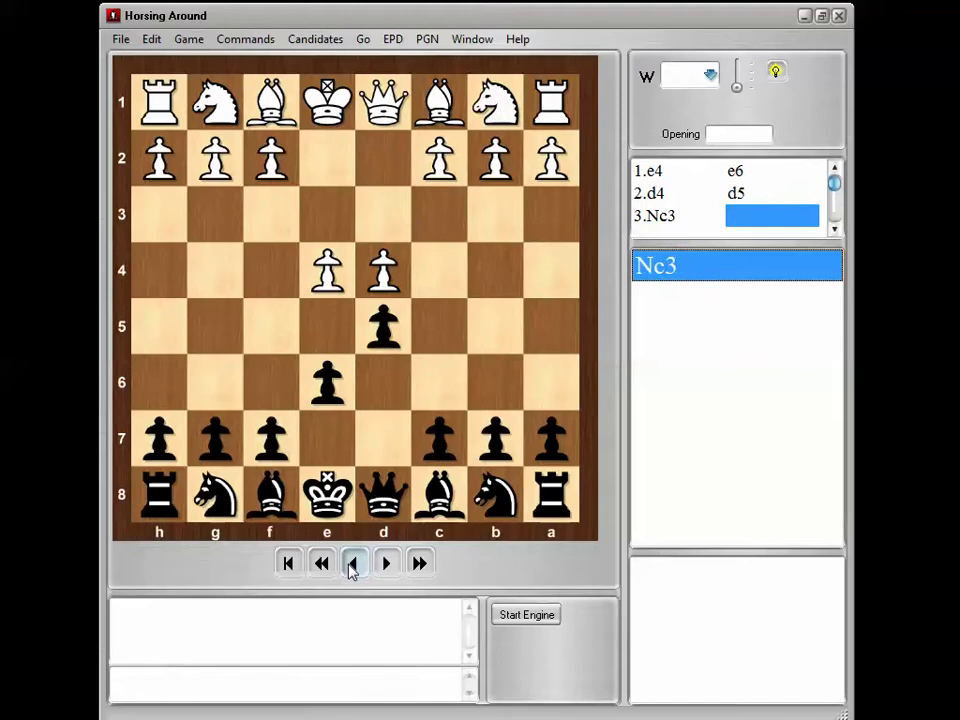
left_click_drag(495, 102, 388, 170)
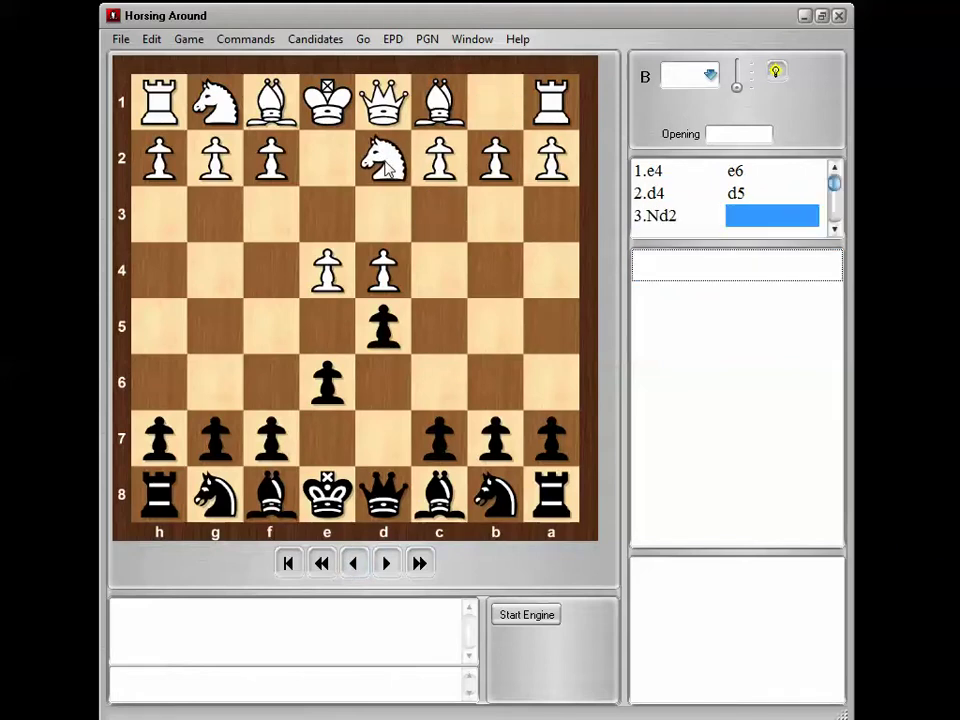
Step: Add 3.e5 c5 as another third-move option
left_click(352, 565)
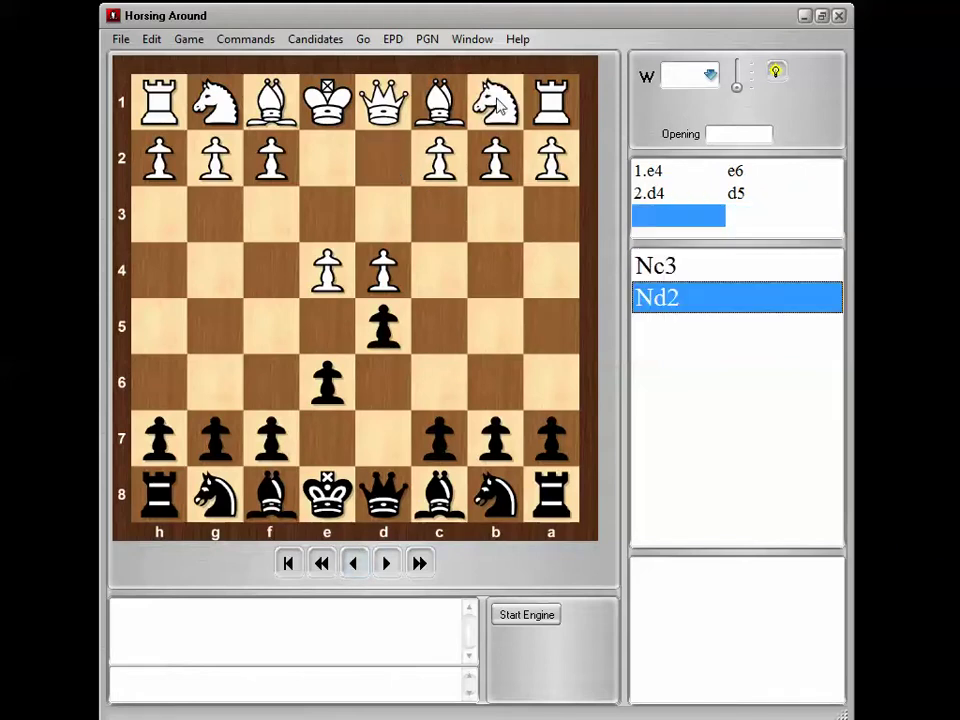
left_click_drag(330, 272, 333, 330)
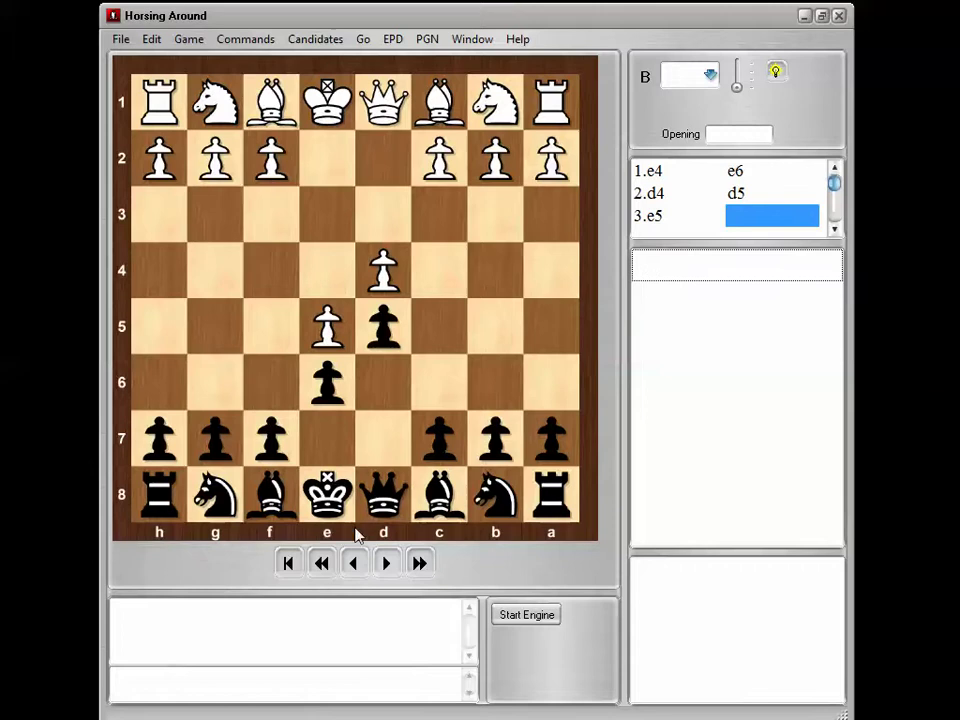
left_click_drag(439, 435, 447, 342)
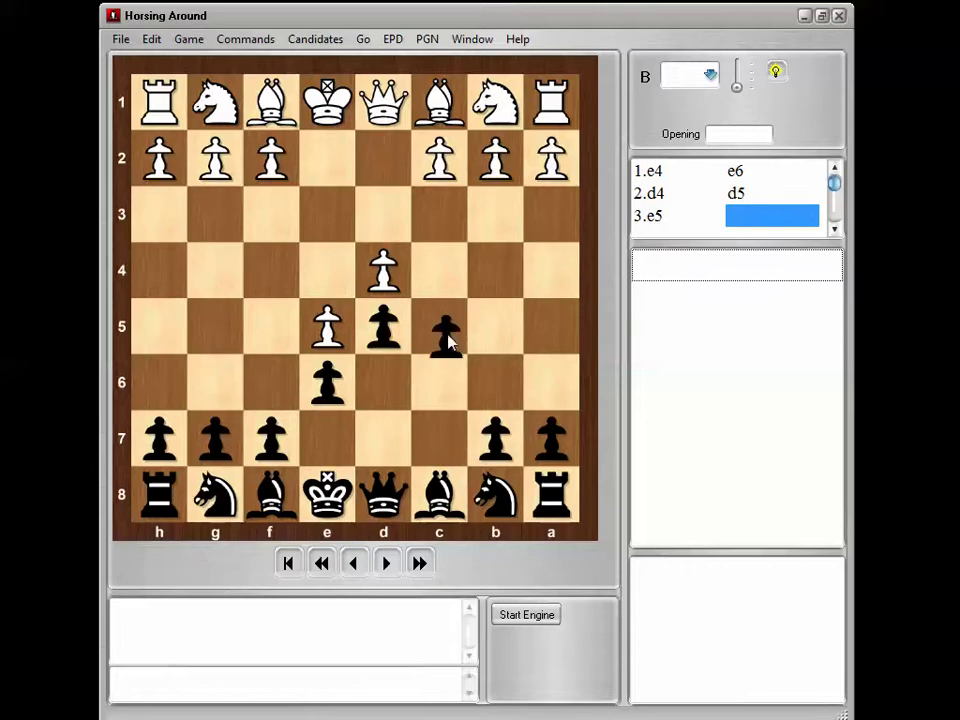
Step: Add 3.Bd3 after 2...d5 and return to that position's candidate list
left_click(352, 565)
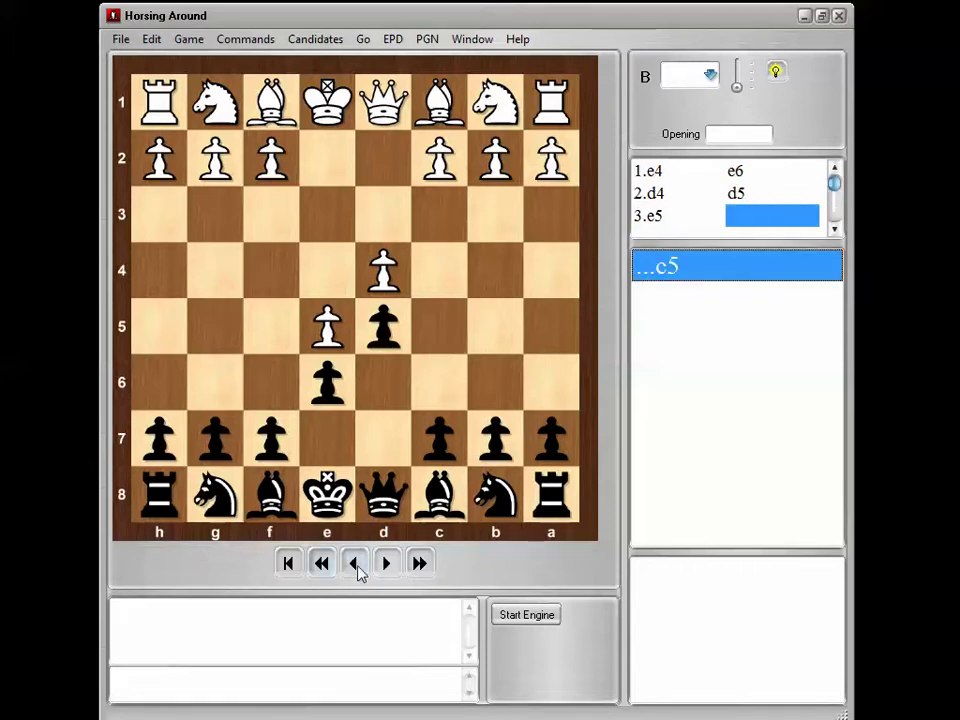
left_click(354, 567)
left_click_drag(270, 100, 385, 216)
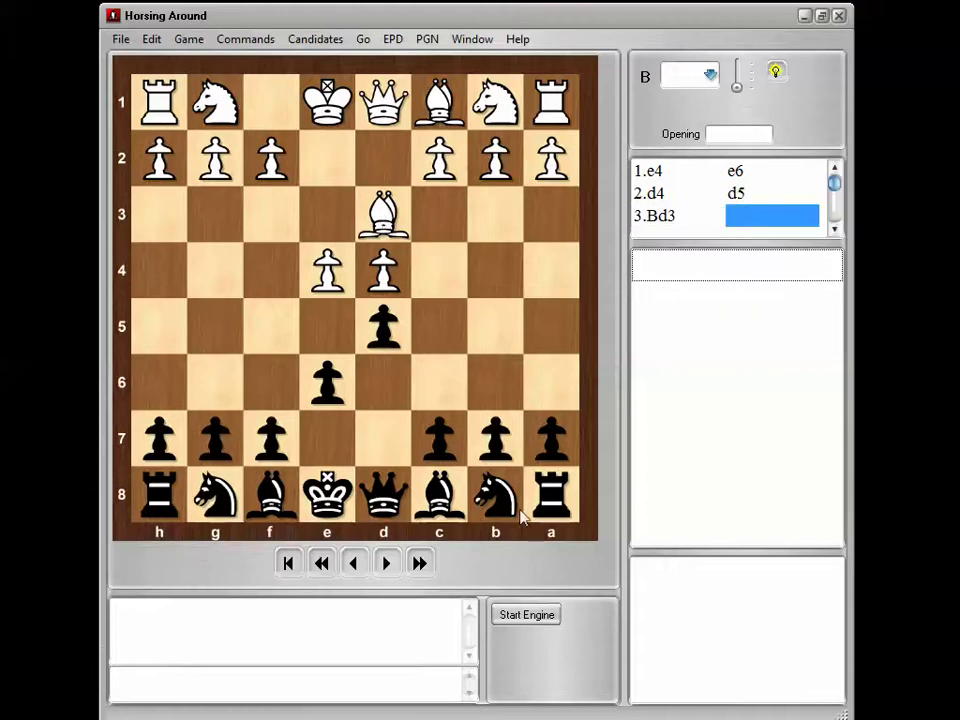
left_click(354, 567)
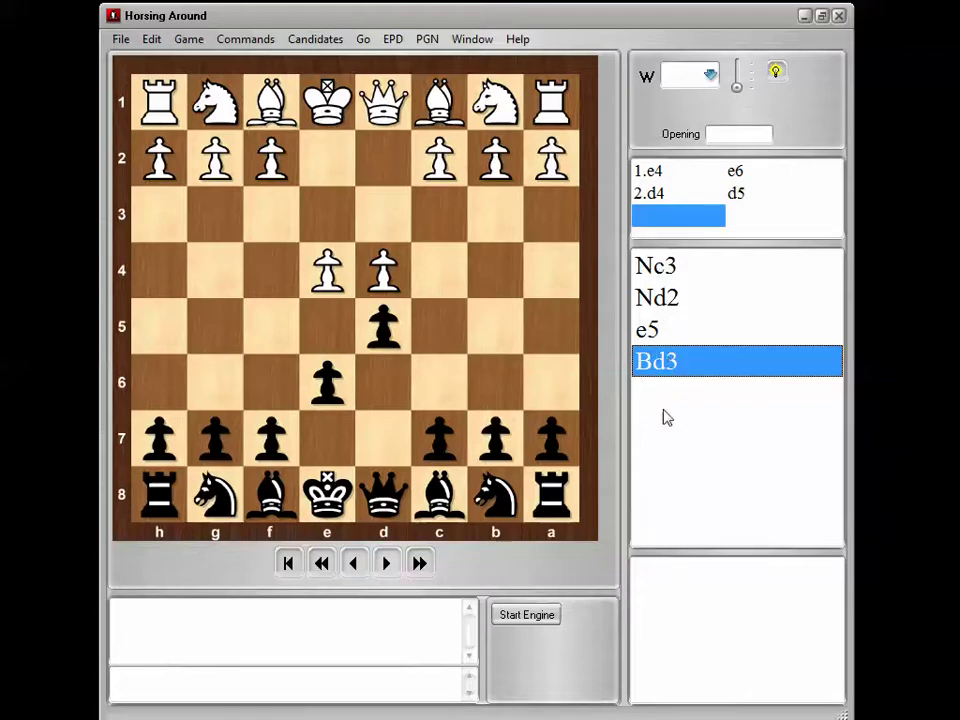
Step: Annotate 3.Bd3 with ?! and the comment 'My secret French preparation...'
right_click(699, 366)
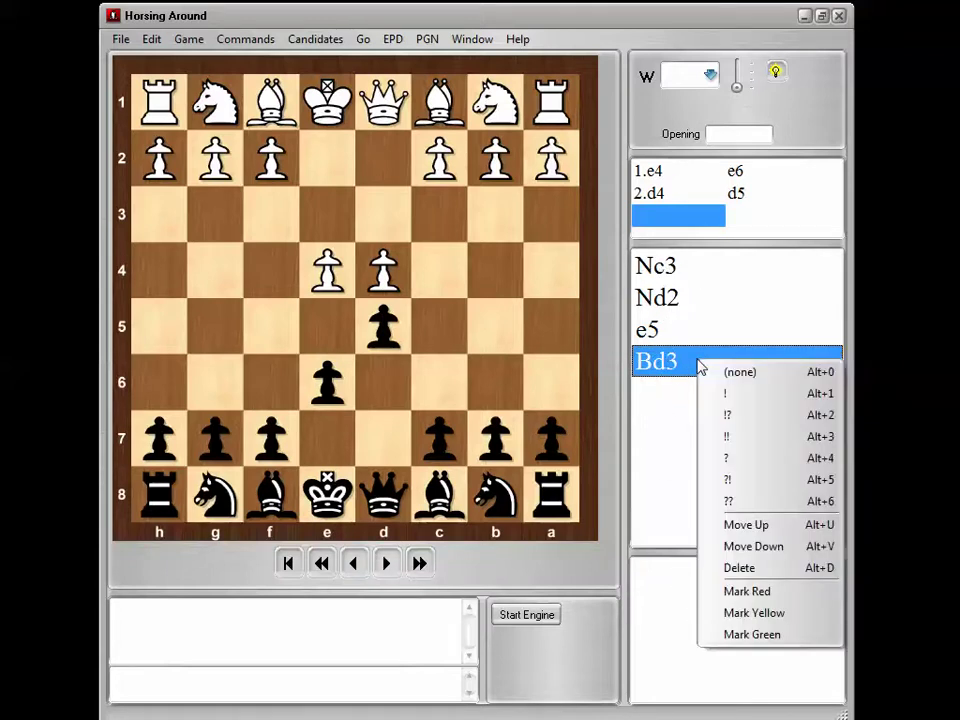
left_click(744, 479)
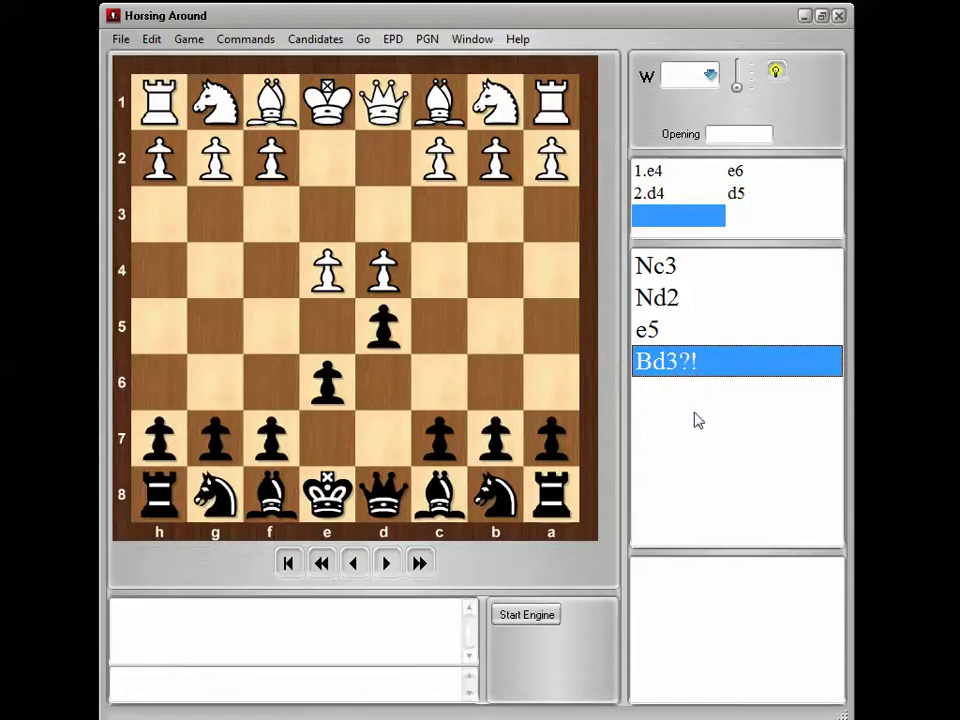
left_click(660, 586)
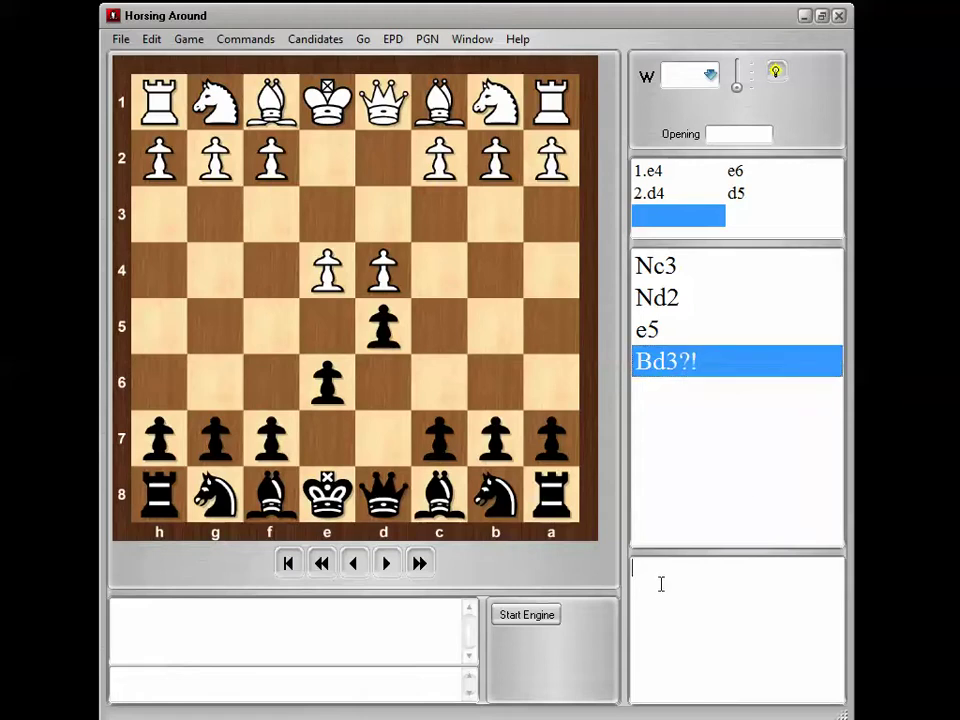
type("My secret French prp")
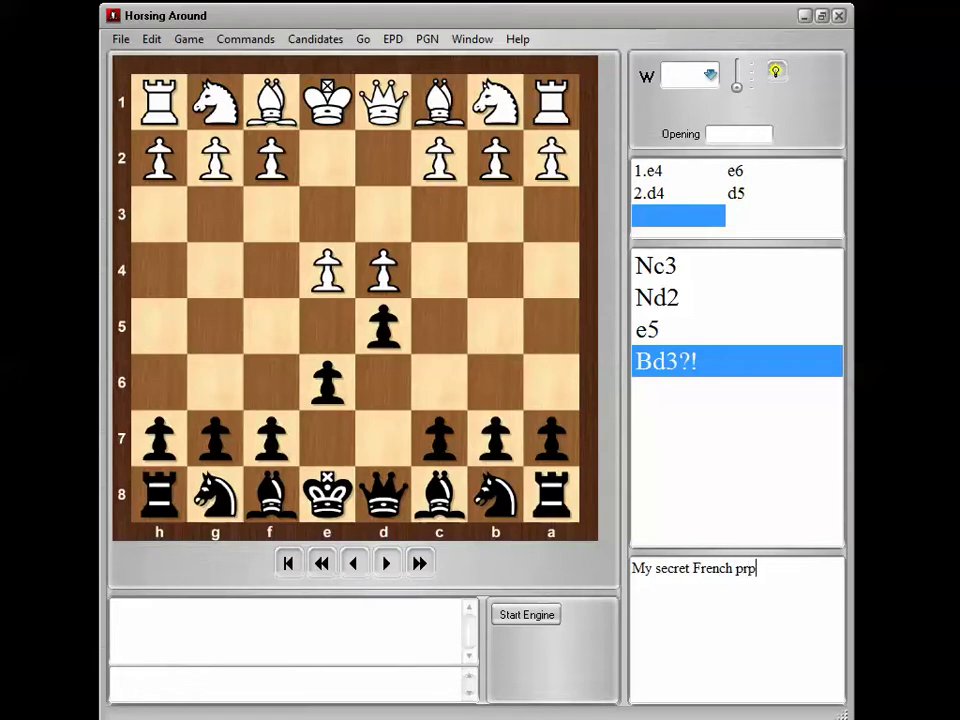
key("BackSpace")
type("eparation...")
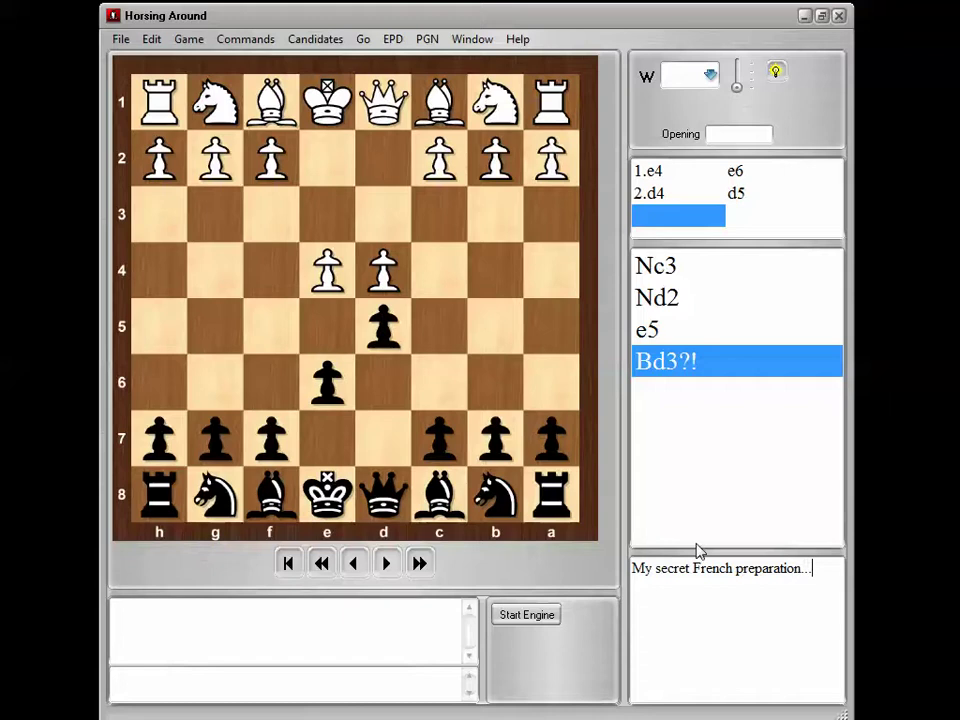
Step: From the starting position, enter 1.d4 d5 2.e4 dxe4, then return to after 2.e4
left_click(288, 564)
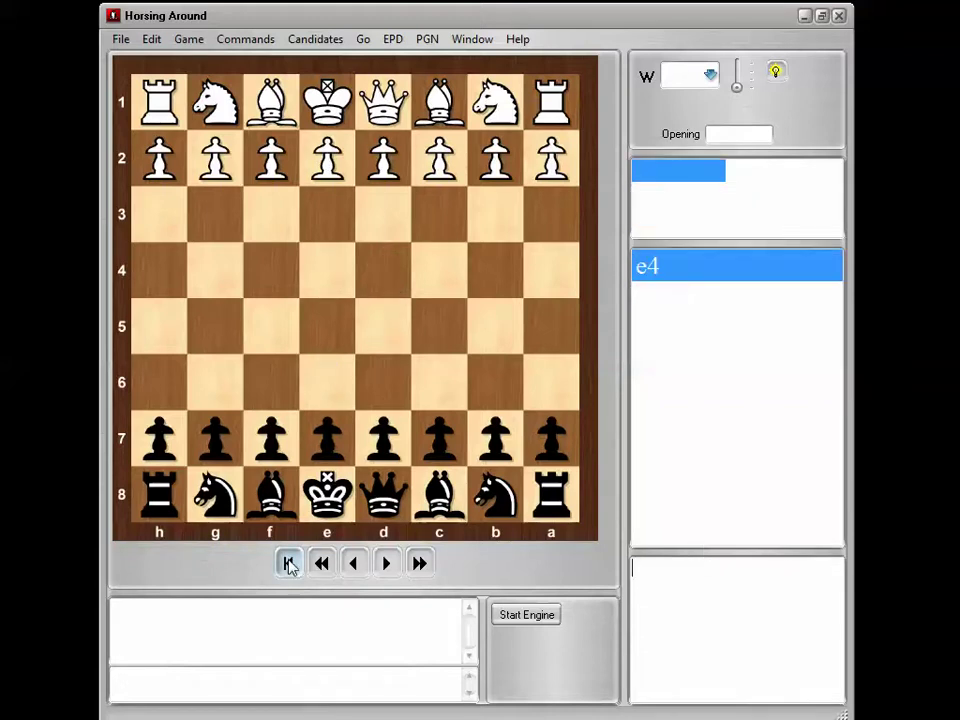
left_click_drag(383, 158, 383, 270)
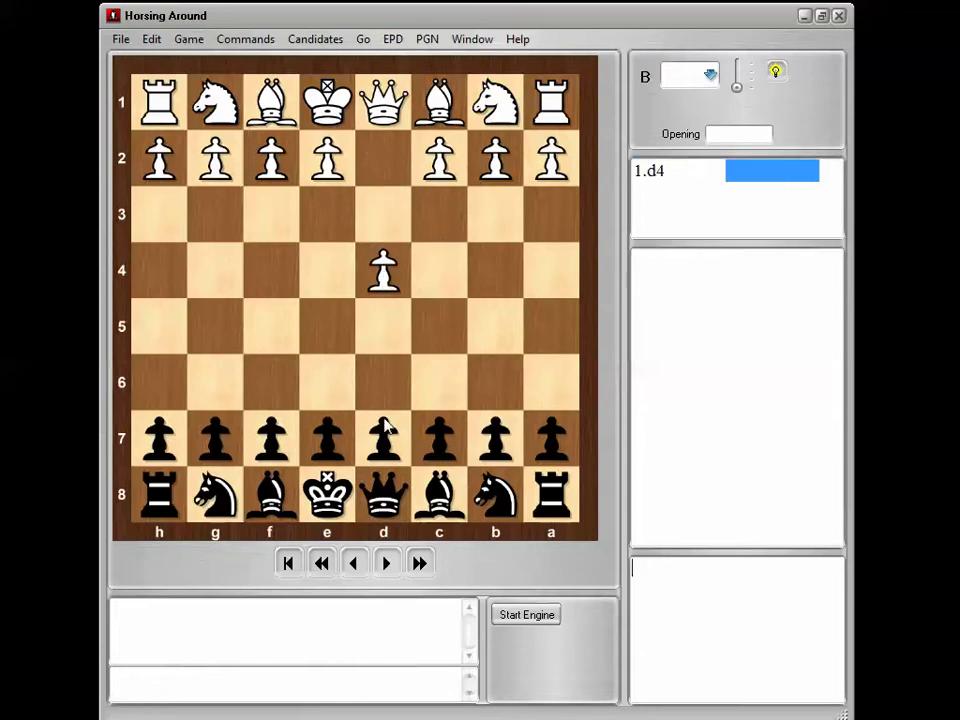
left_click_drag(378, 400, 383, 326)
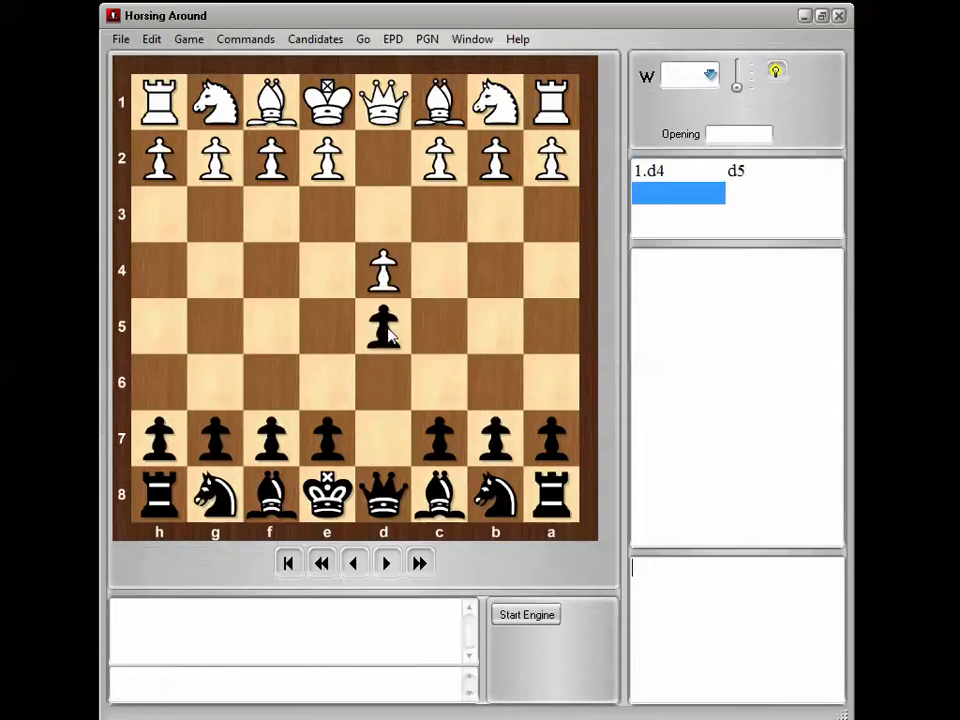
left_click_drag(327, 158, 327, 272)
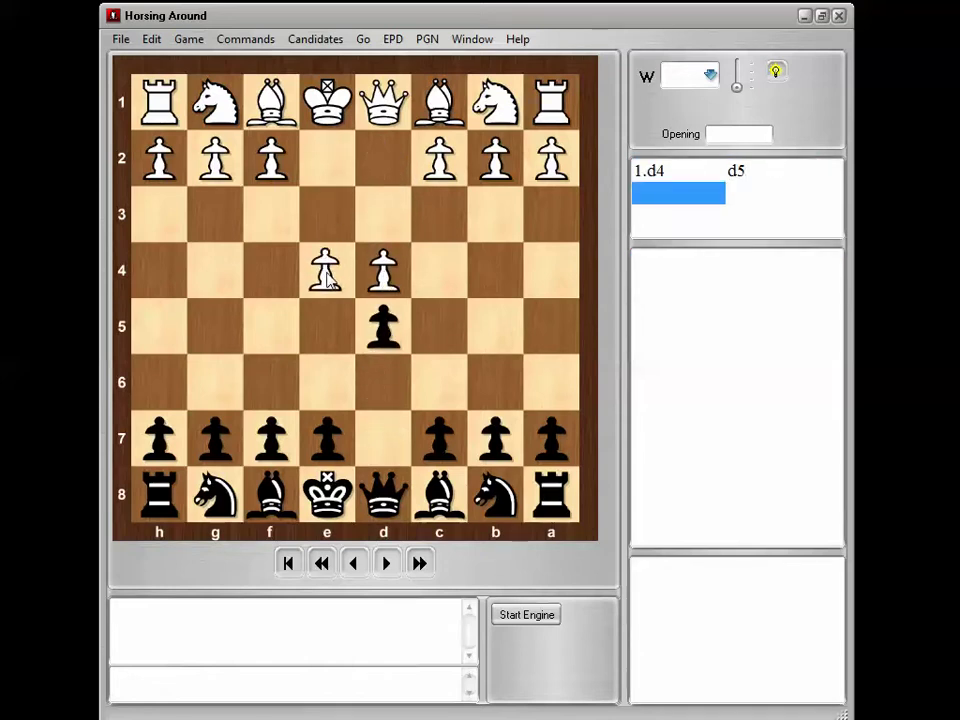
left_click_drag(383, 326, 327, 272)
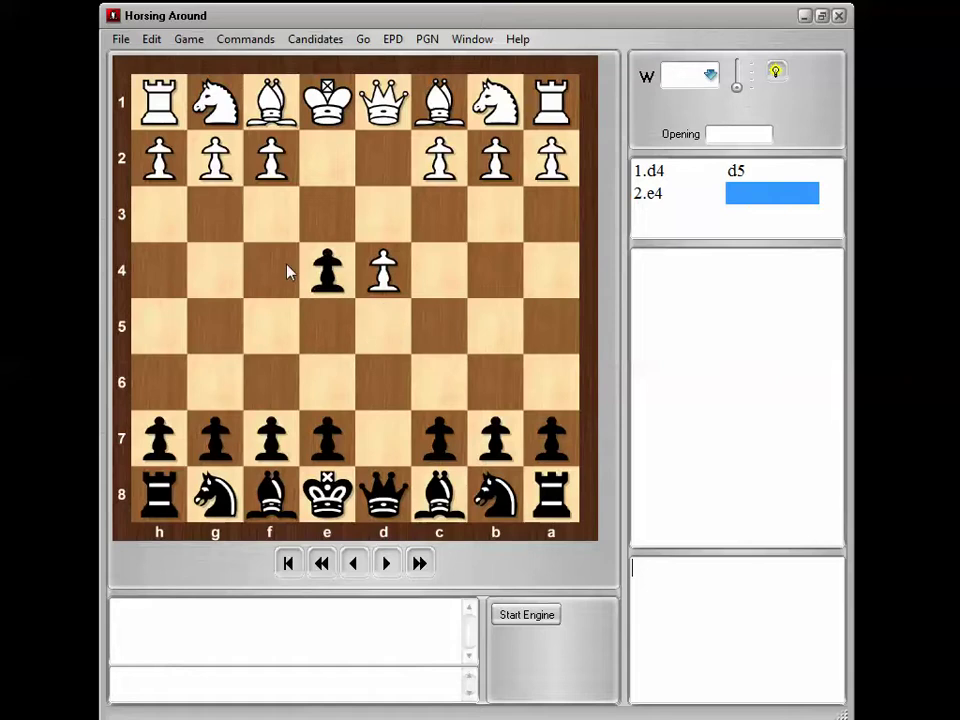
left_click(356, 564)
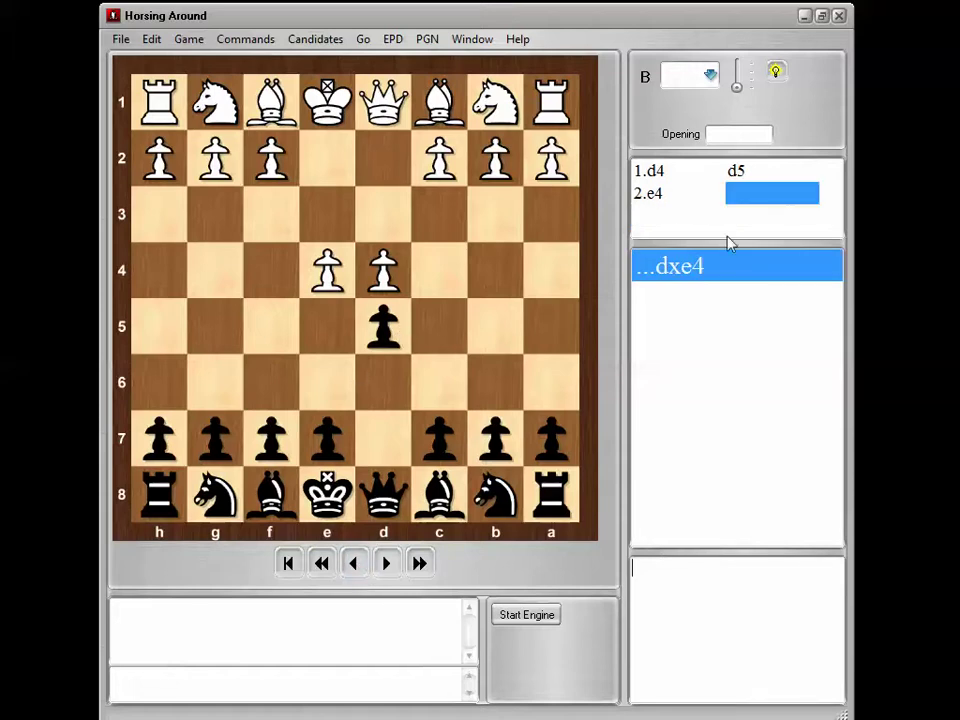
Step: Play 2...e6 and confirm the transposed position shows Nc3, Nd2, e5, Bd3?! and the comment
left_click_drag(326, 440, 327, 390)
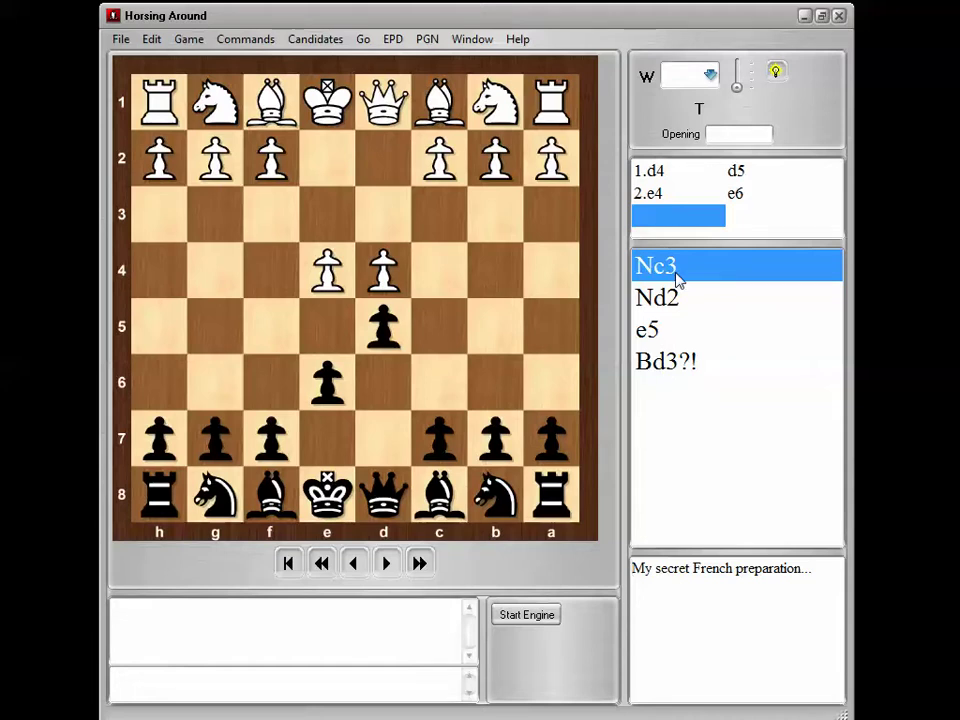
left_click_drag(812, 570, 631, 578)
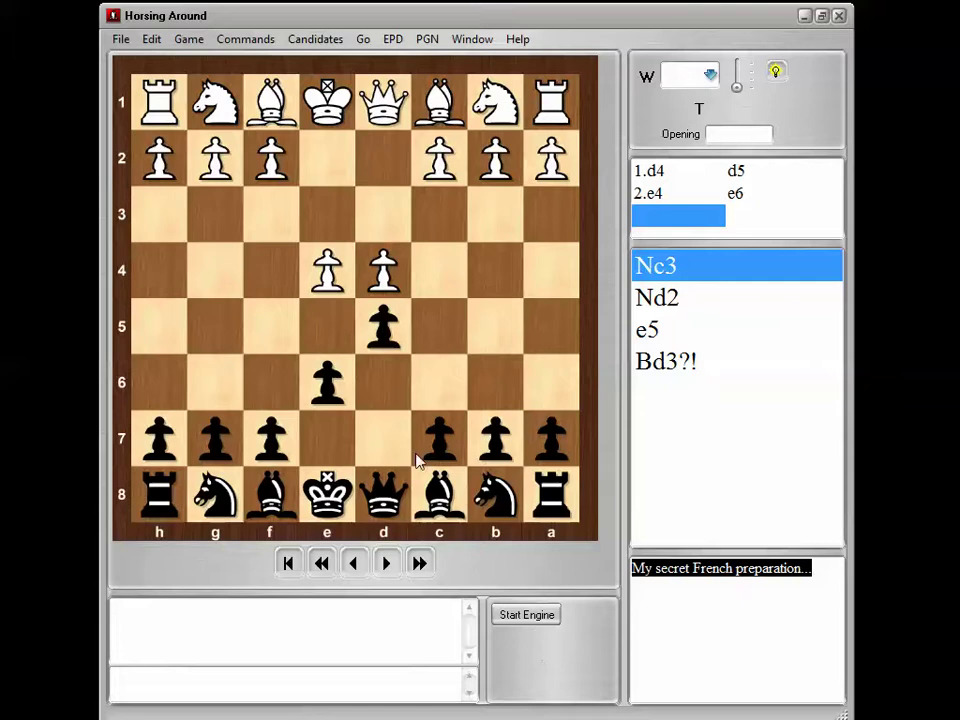
mouse_move(442, 493)
left_mouse_down()
mouse_move(390, 448)
mouse_move(445, 500)
left_mouse_up()
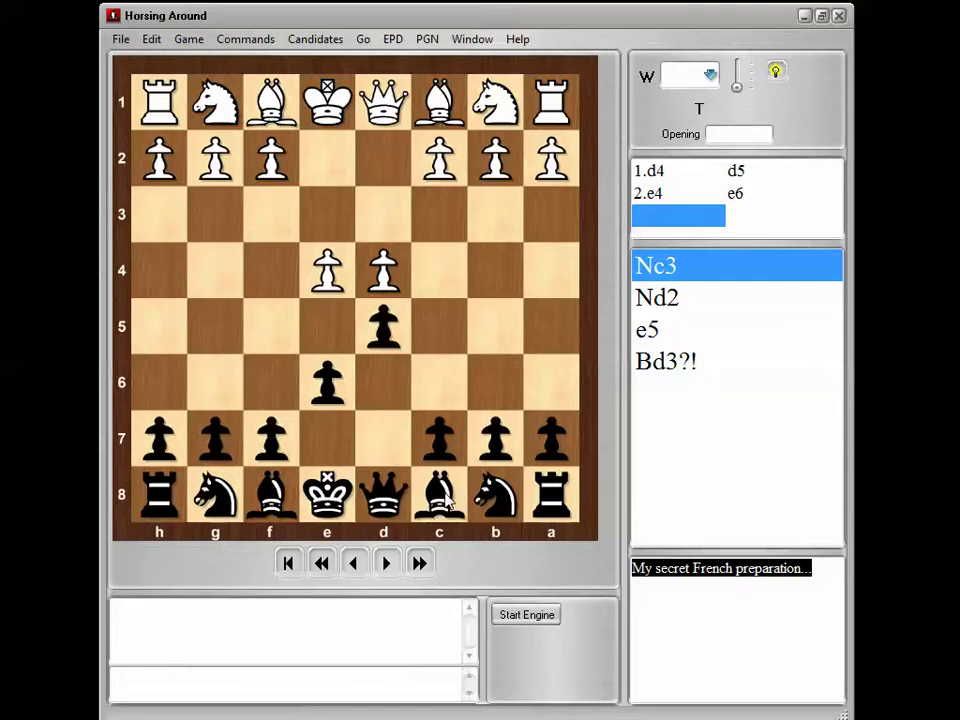